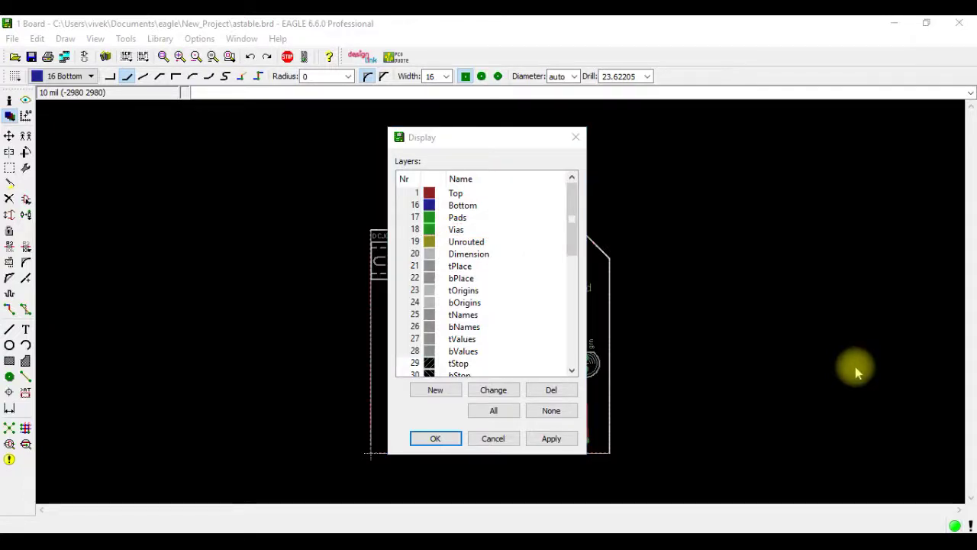
Reopen the Display layer settings and move the dialog aside to uncover the board.
click(516, 162)
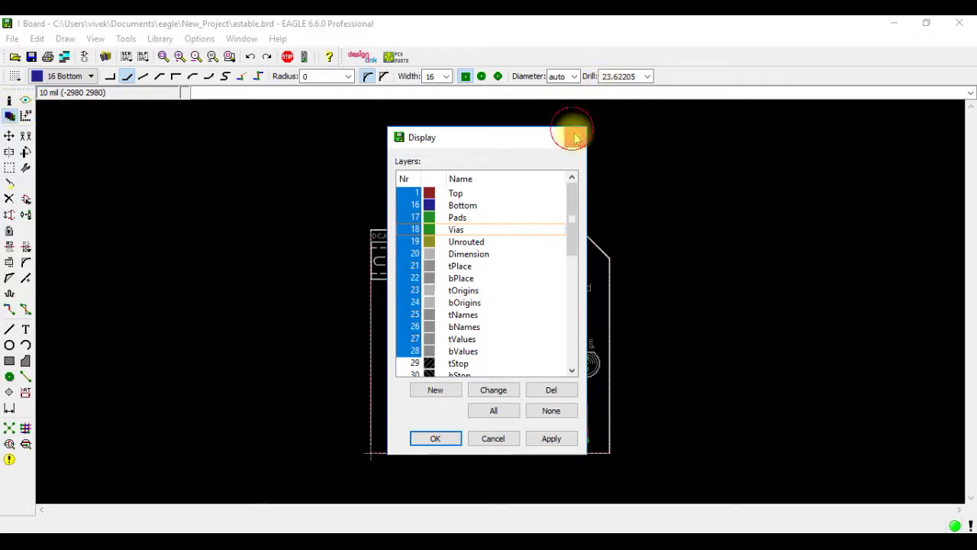
click(576, 137)
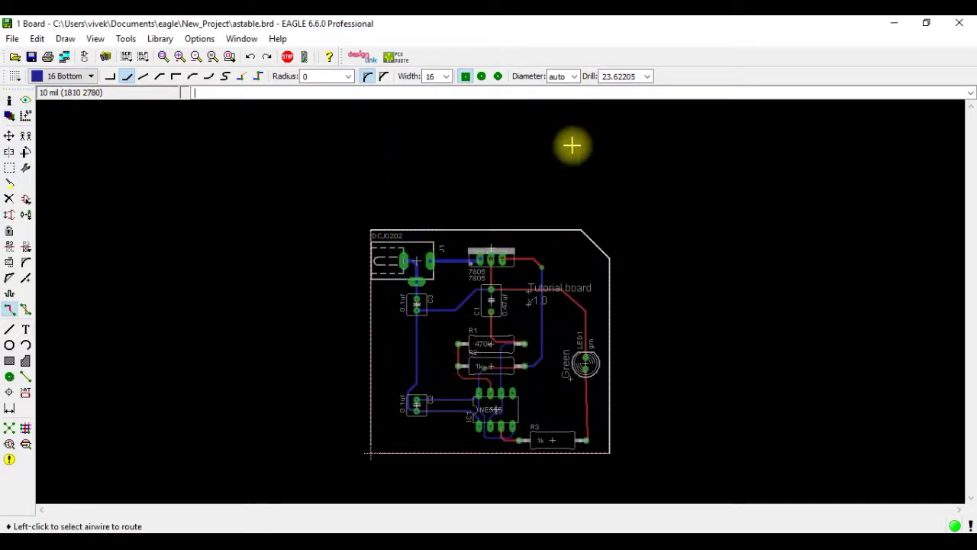
click(9, 115)
drag(89, 26, 397, 151)
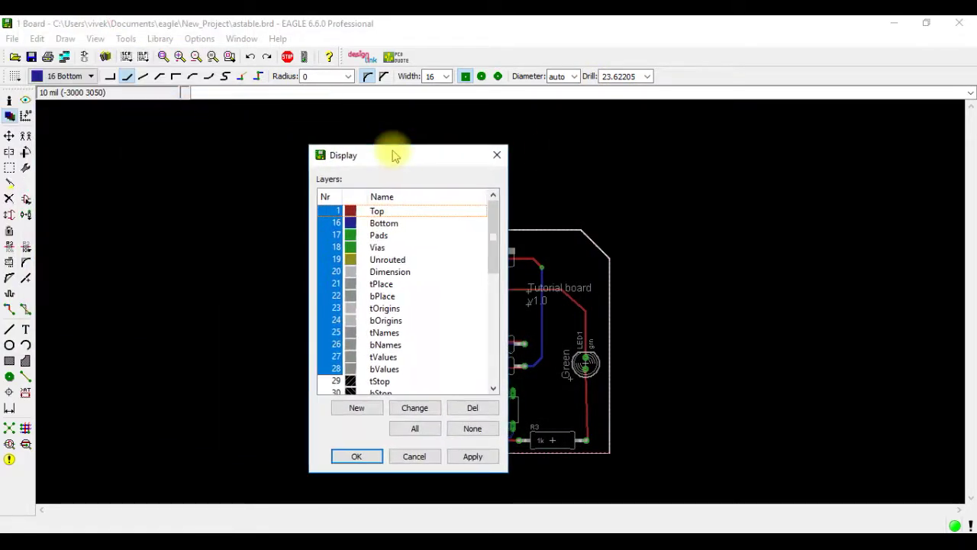
scroll(388, 269, down, 6)
scroll(388, 269, down, 2)
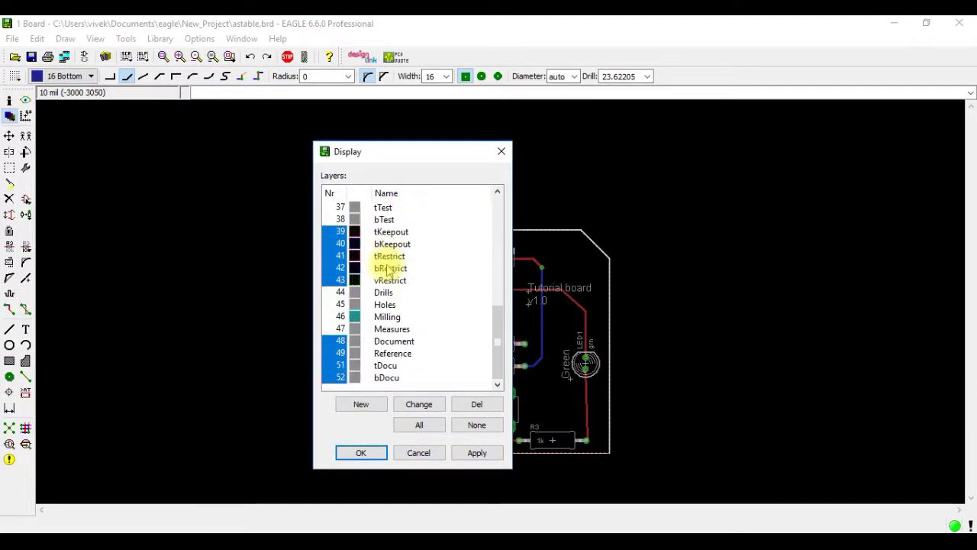
scroll(388, 269, up, 6)
drag(381, 151, 175, 149)
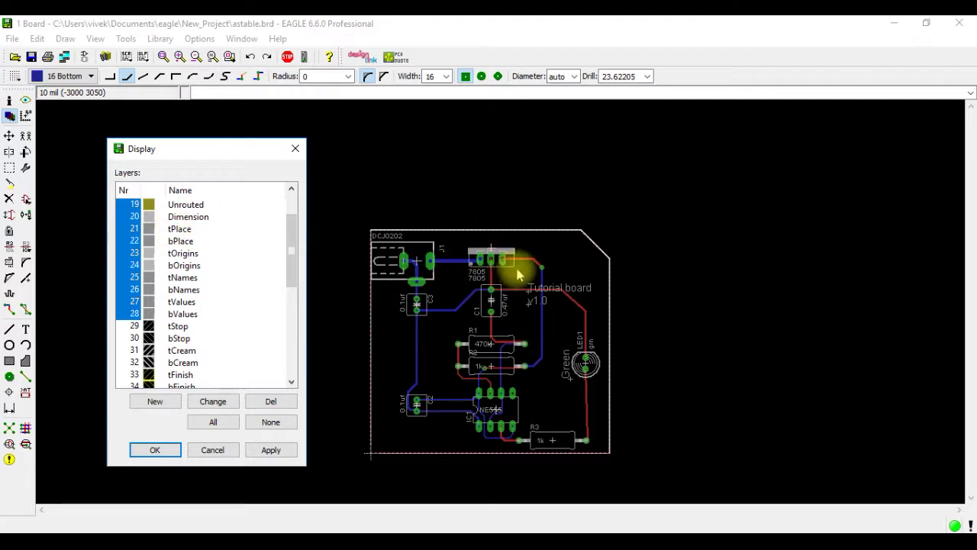
scroll(164, 233, up, 2)
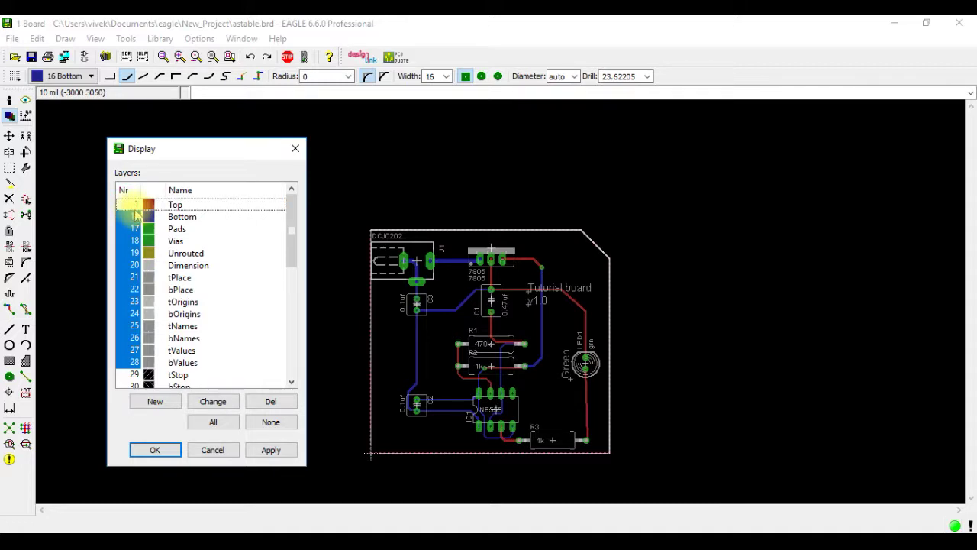
Hide the Top, Bottom, Pads and Vias layers, applying after each.
click(271, 449)
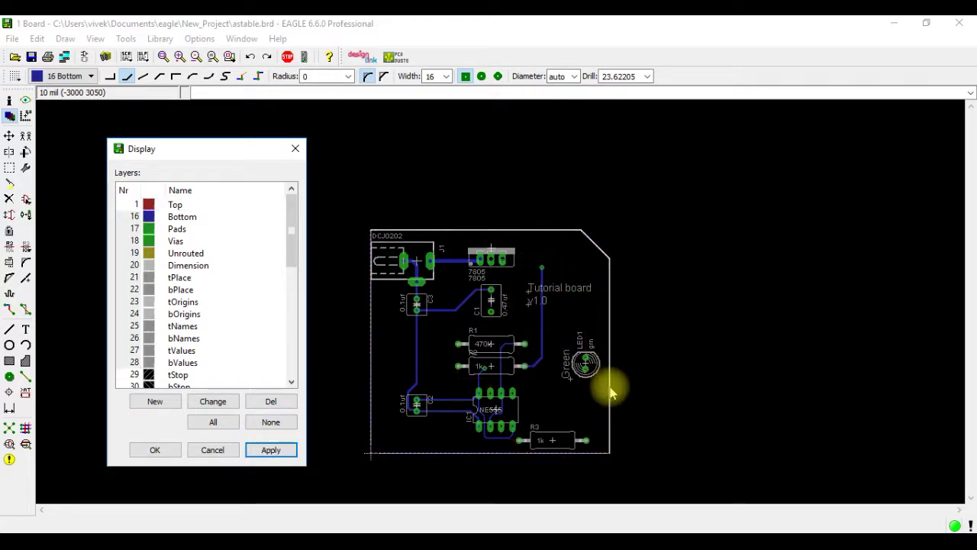
click(232, 167)
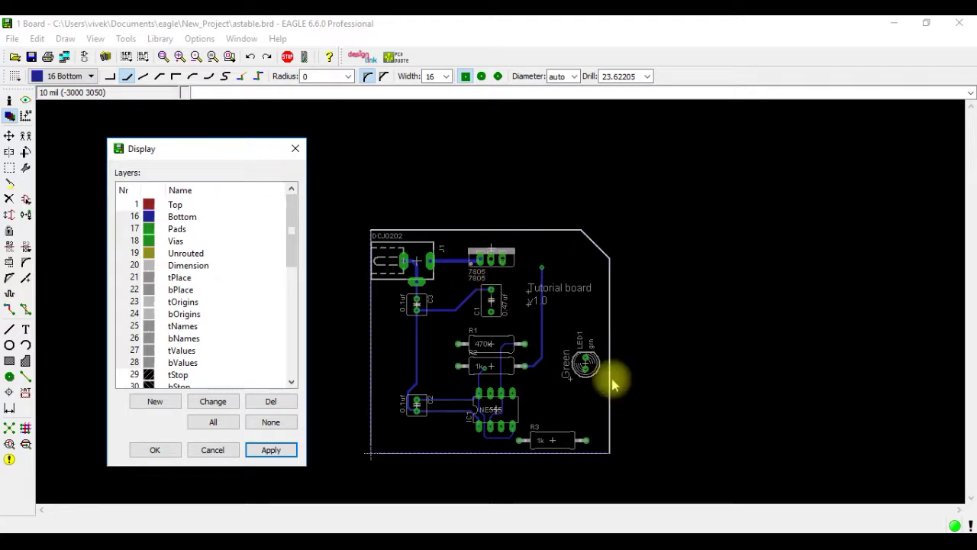
click(131, 219)
click(275, 450)
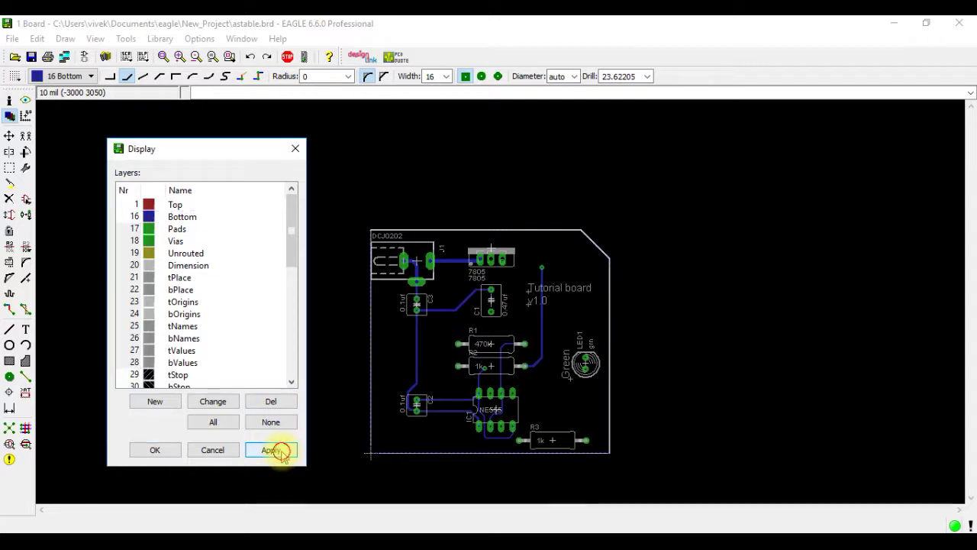
click(129, 228)
click(272, 450)
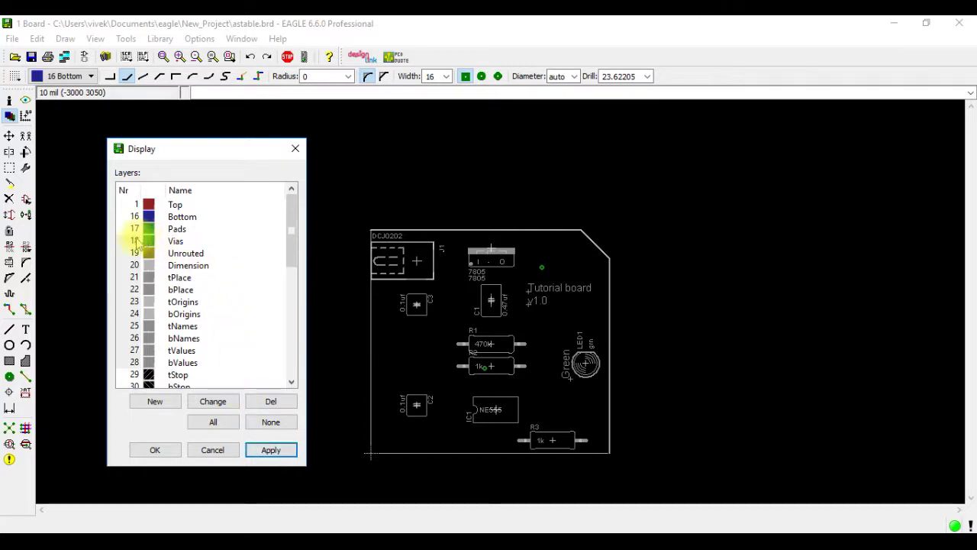
click(134, 240)
click(265, 450)
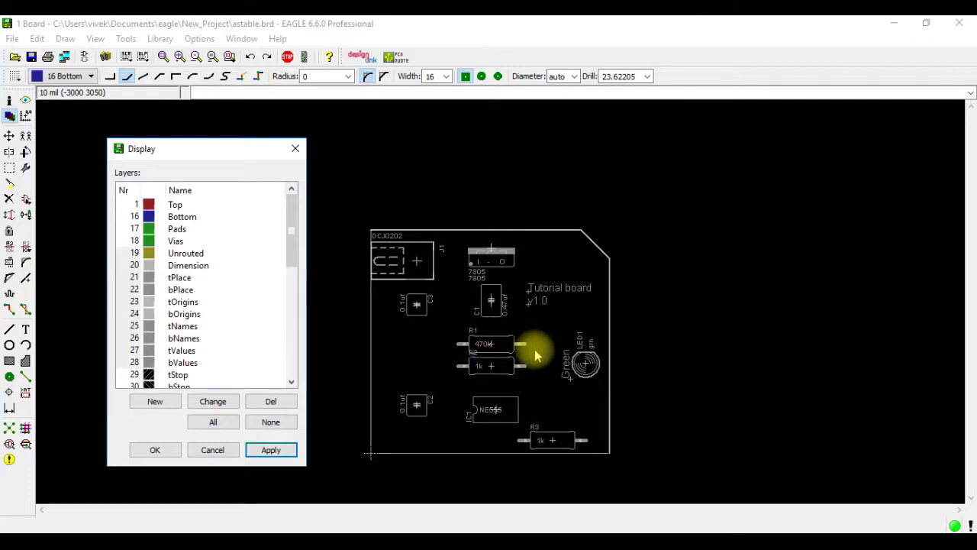
Hide the tPlace/bPlace outlines, then turn tOrigins off and back on.
click(133, 278)
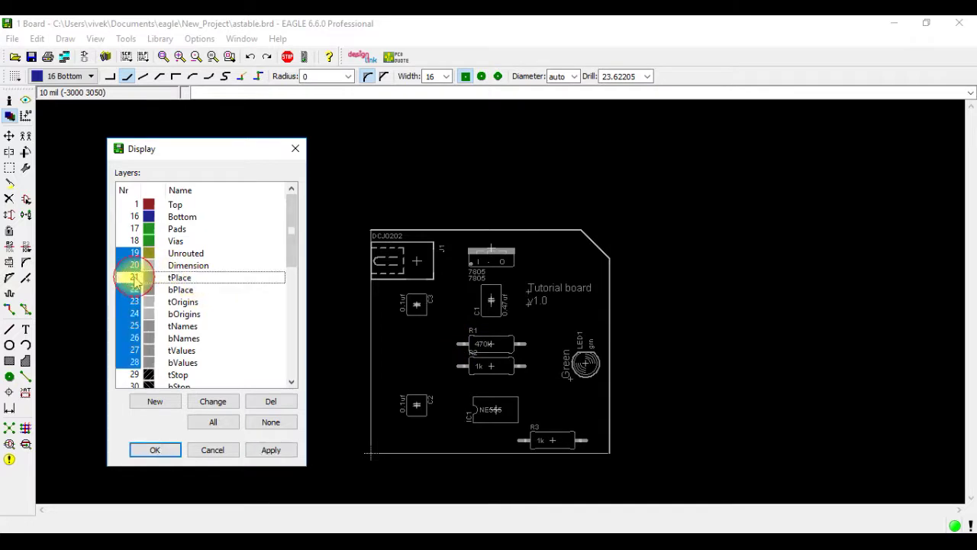
click(270, 452)
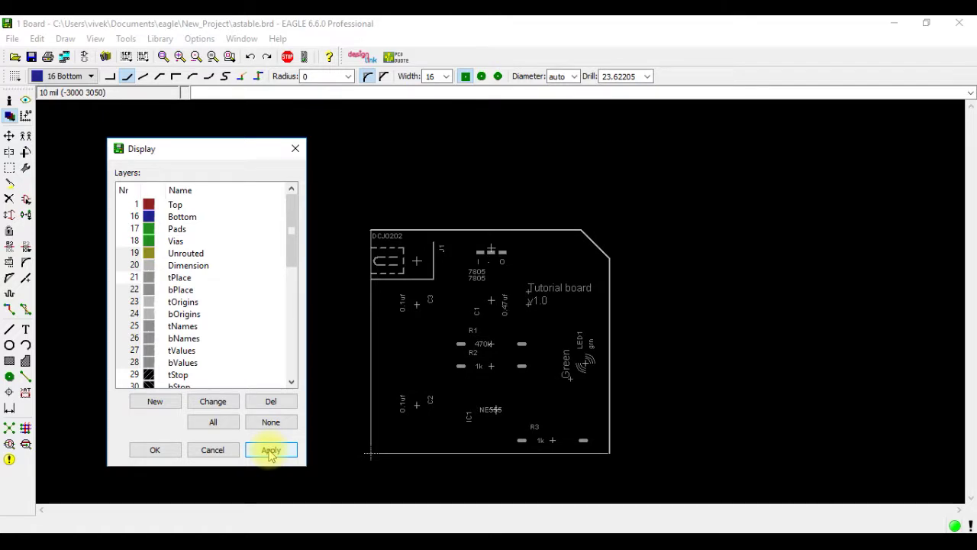
click(133, 303)
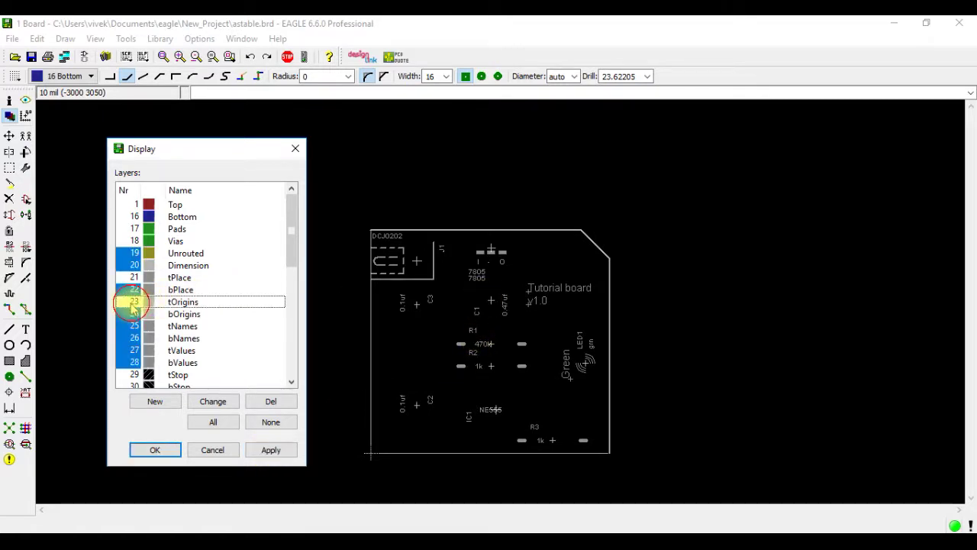
click(273, 452)
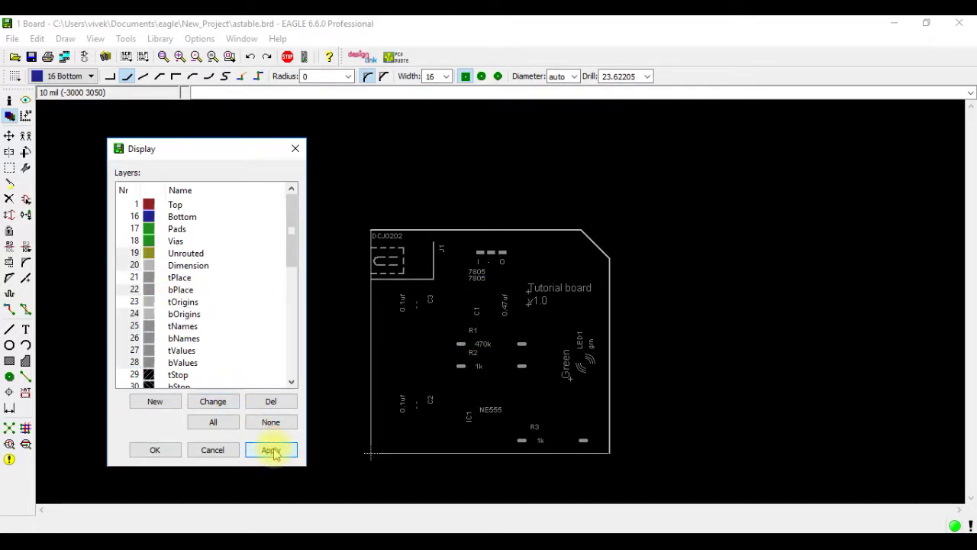
click(152, 304)
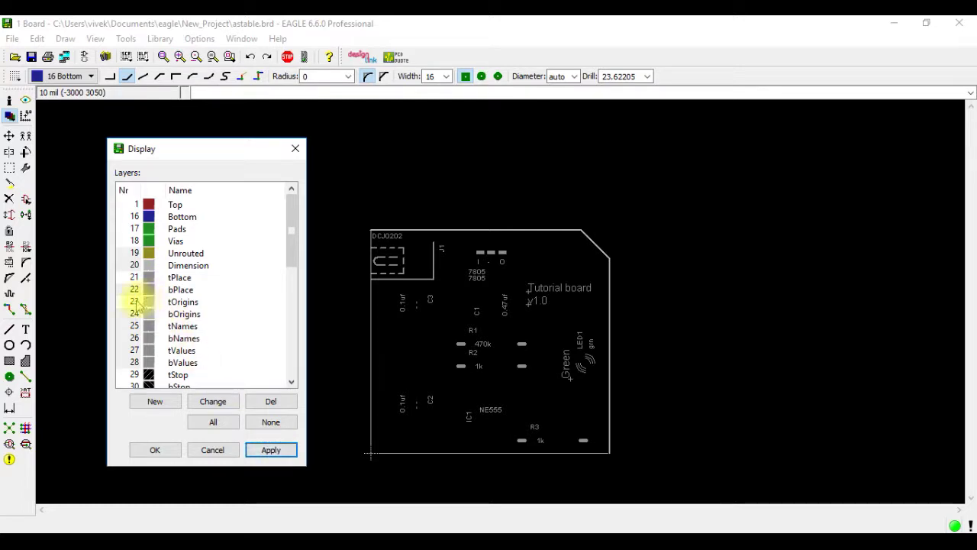
click(136, 304)
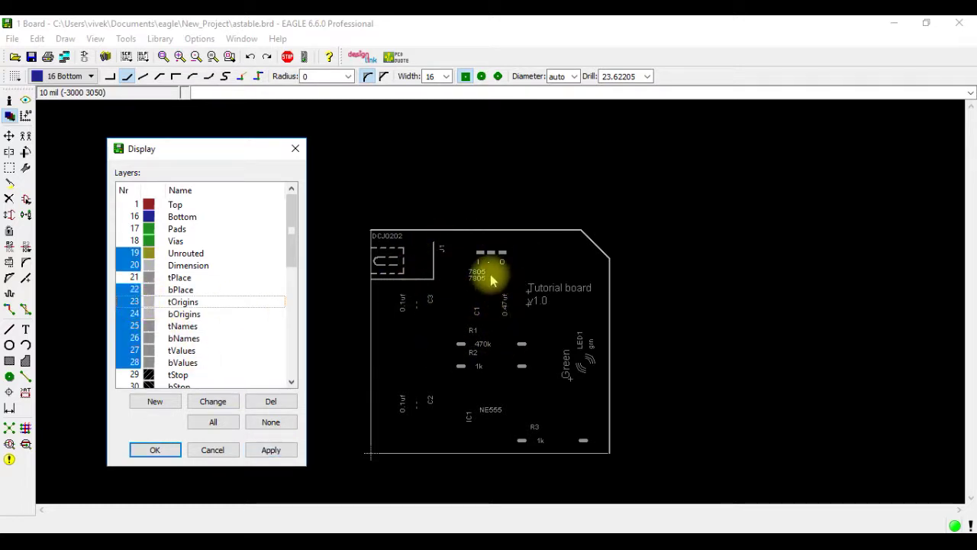
click(290, 446)
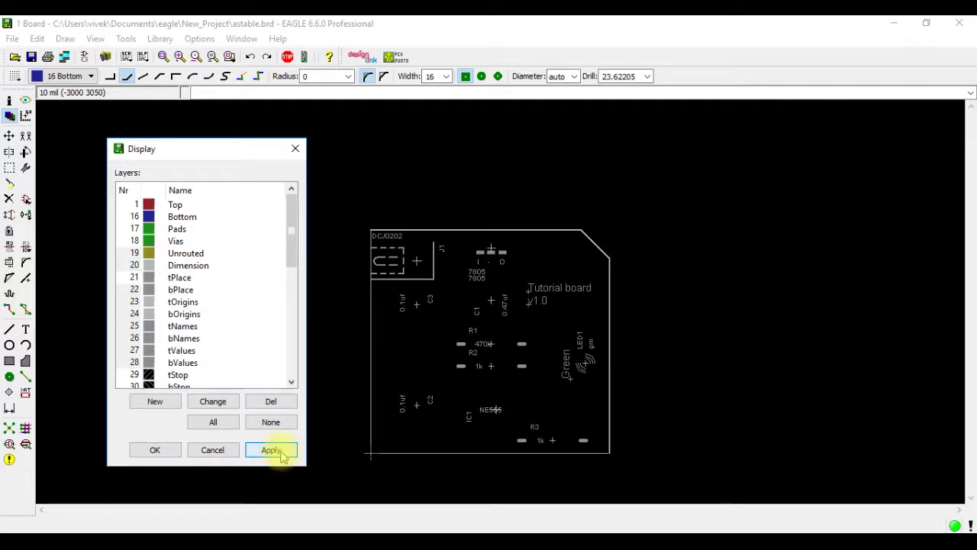
Re-enable the hidden layers, Top through Vias and Unrouted through bValues.
drag(149, 256, 135, 362)
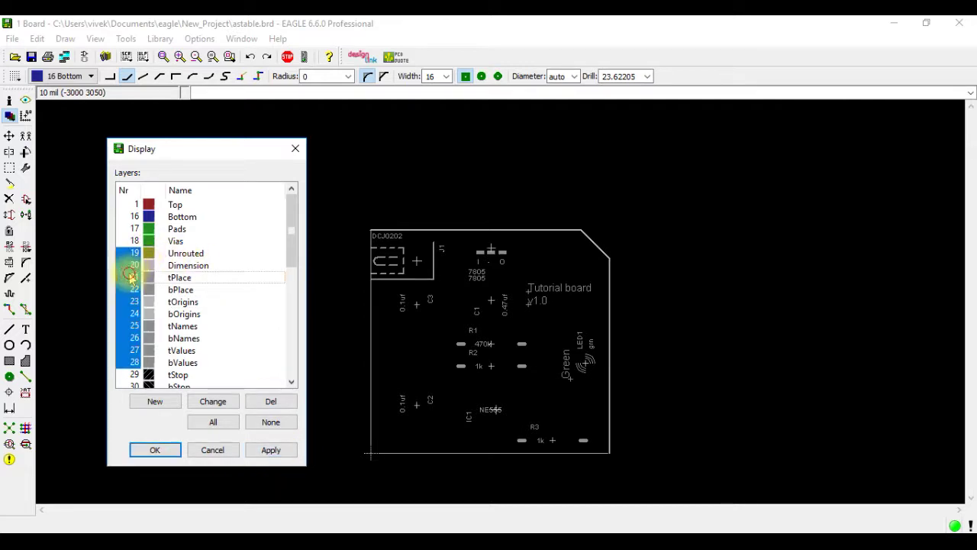
click(268, 449)
ctrl+drag(136, 204, 136, 253)
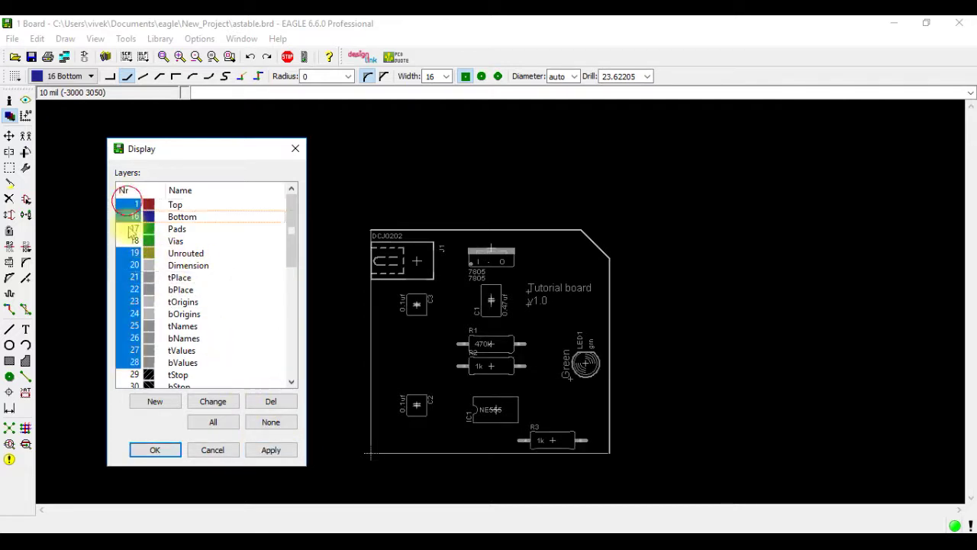
click(282, 451)
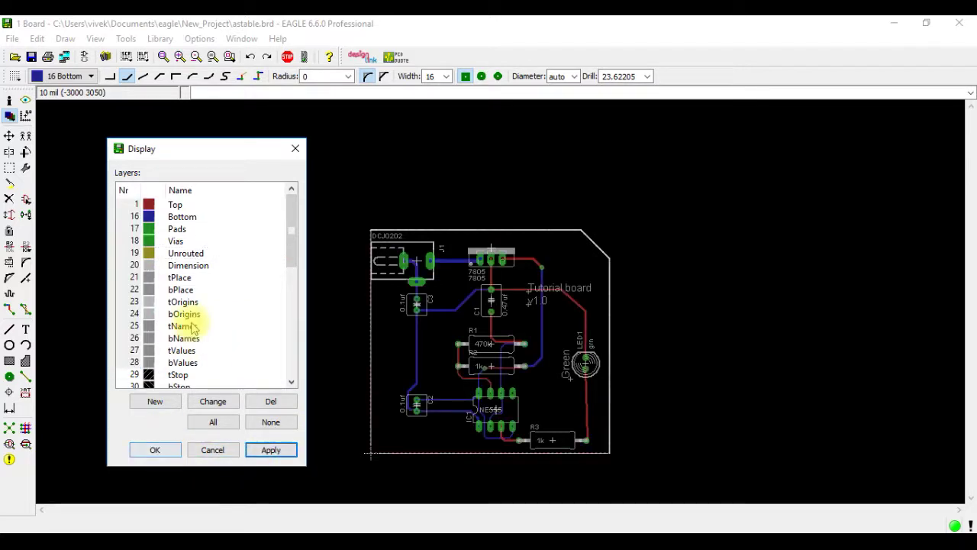
Toggle layer 20 Dimension off and back on, then close the Display dialog with OK.
drag(193, 312, 186, 305)
scroll(191, 306, down, 1)
scroll(195, 304, down, 2)
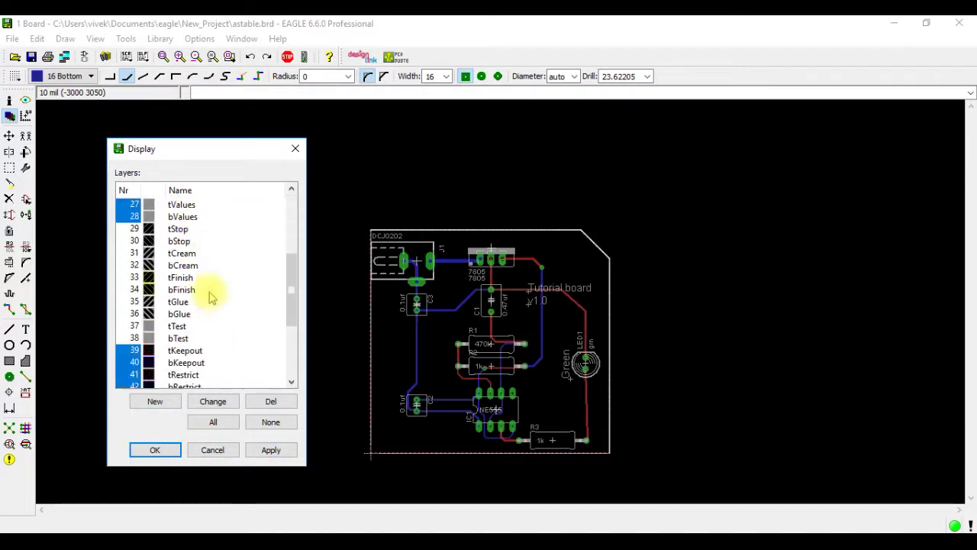
scroll(210, 298, down, 1)
scroll(216, 263, down, 3)
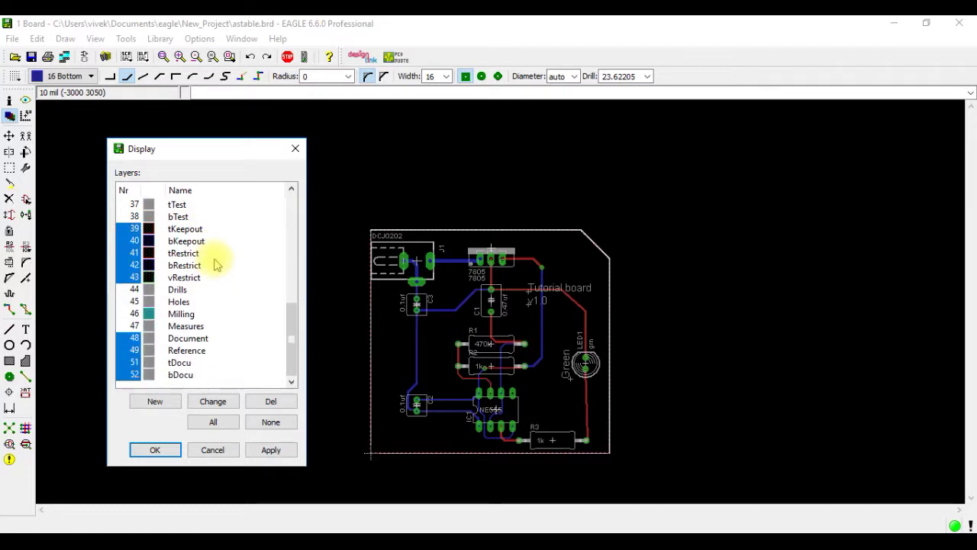
scroll(134, 309, up, 15)
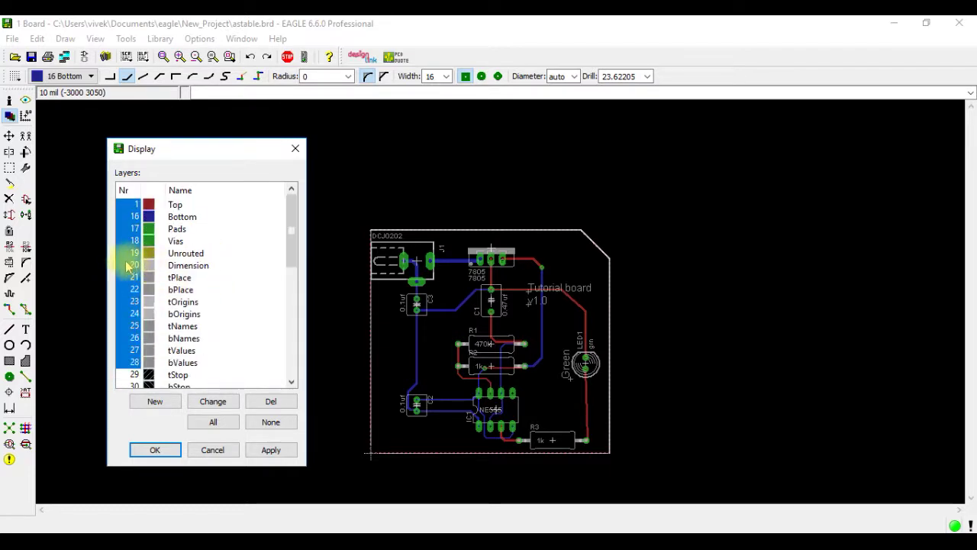
click(130, 265)
click(270, 449)
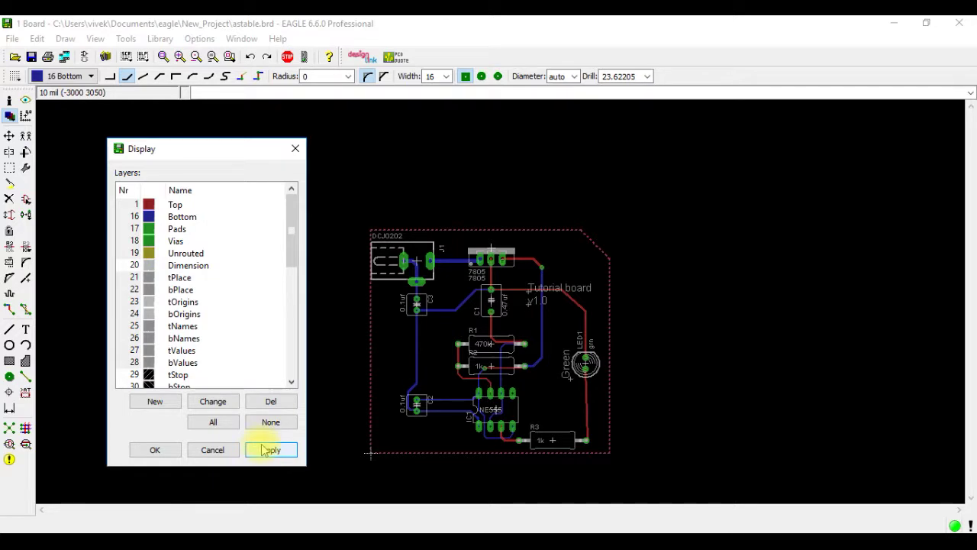
click(132, 275)
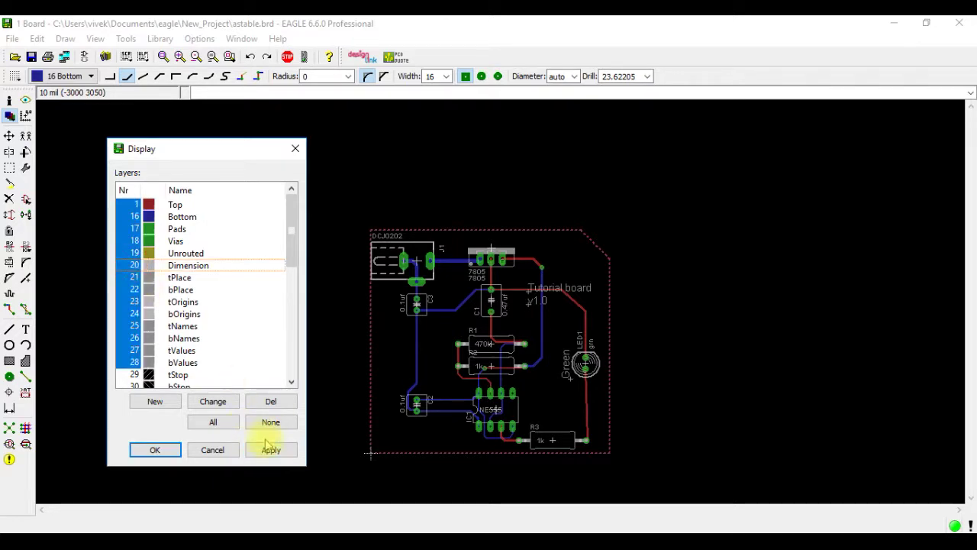
click(266, 448)
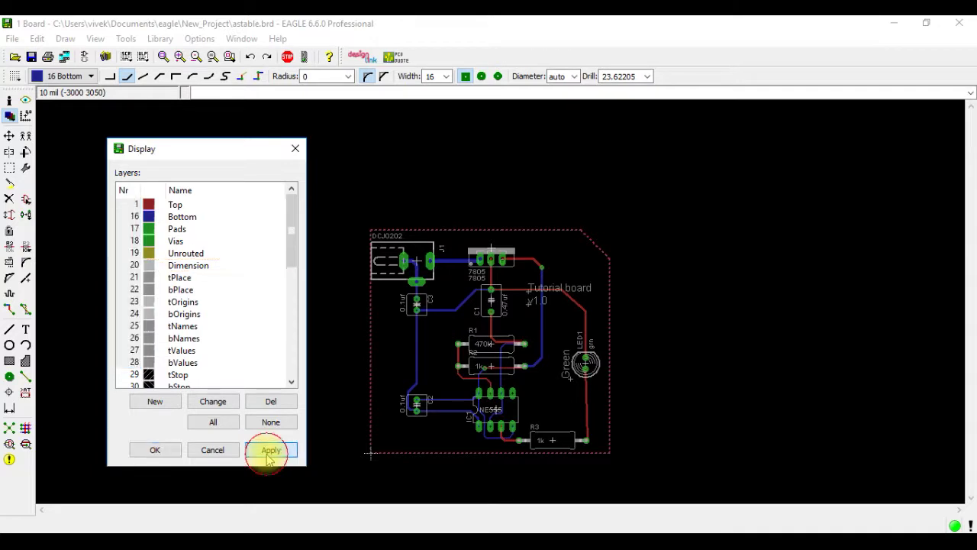
click(171, 453)
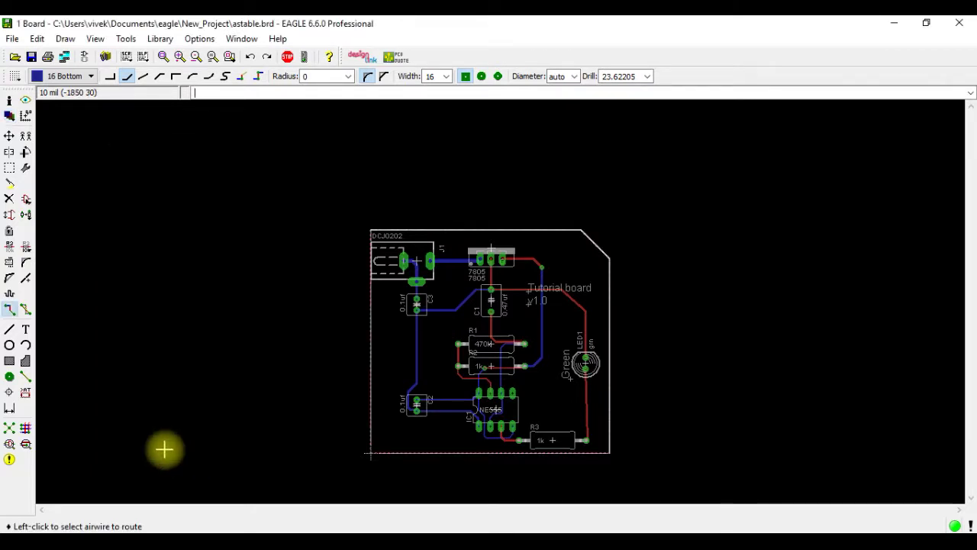
Select the Wire tool with layer 20 Dimension.
click(10, 330)
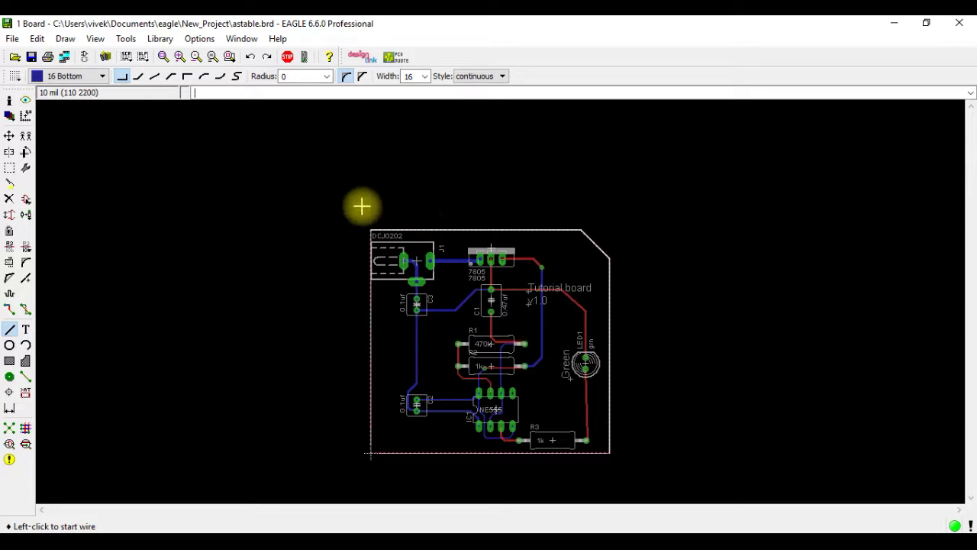
click(76, 76)
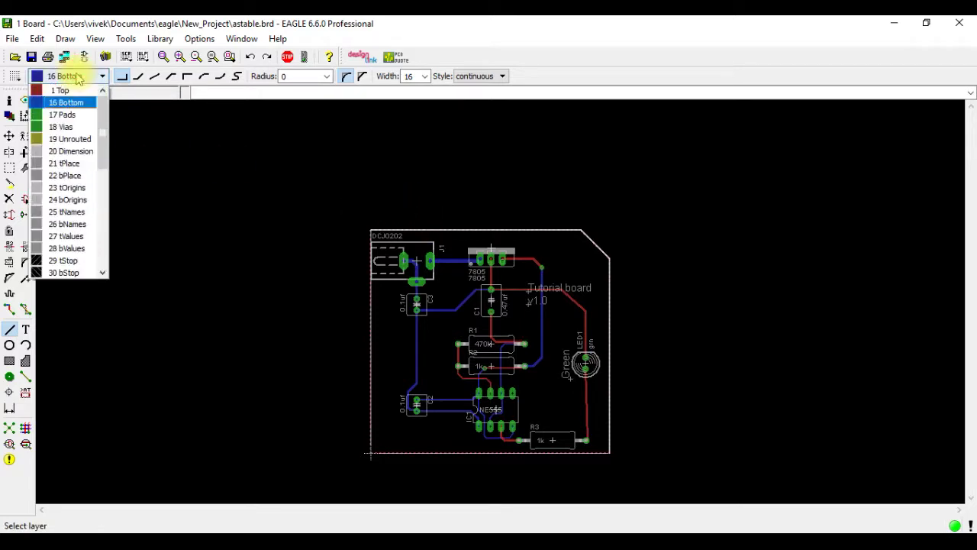
click(71, 152)
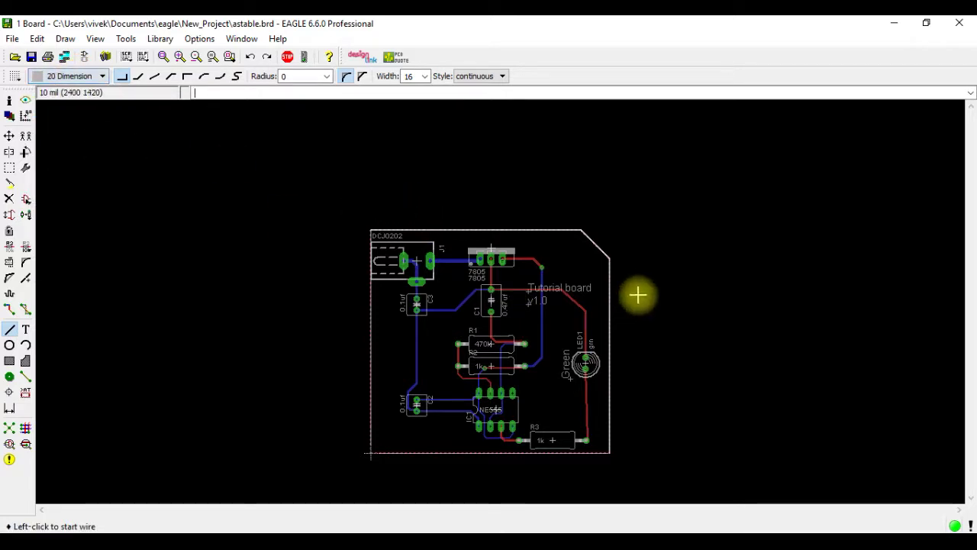
Draw a small test square near the board's top-right corner on the Dimension layer.
click(555, 241)
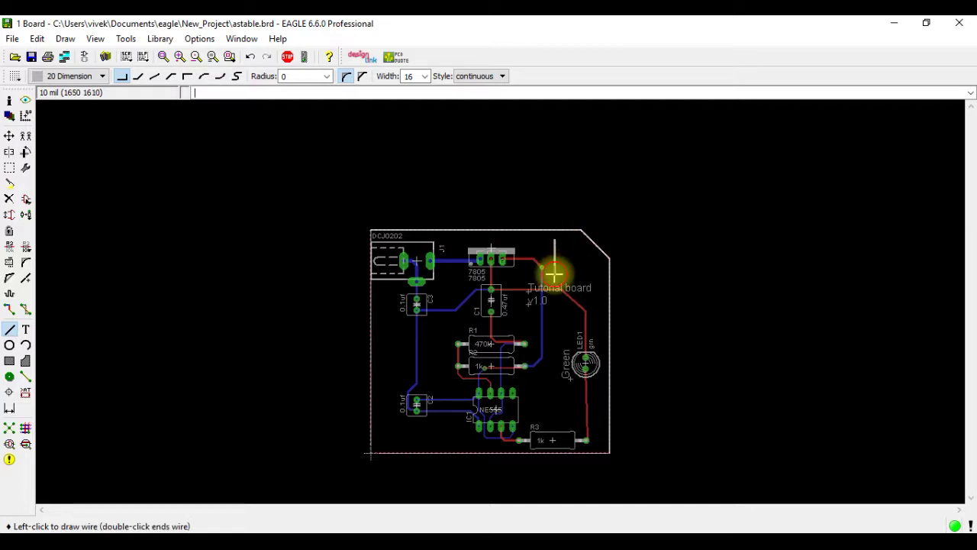
click(555, 273)
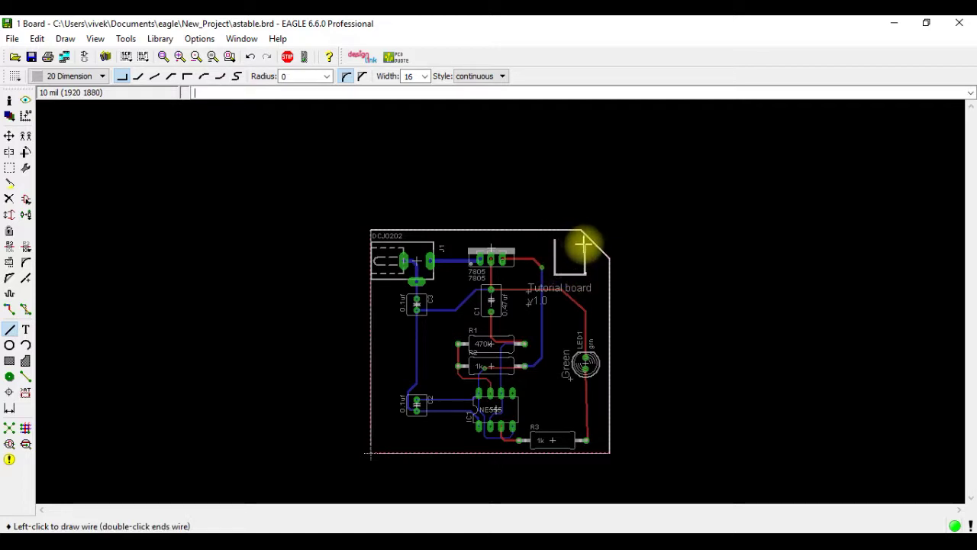
click(585, 240)
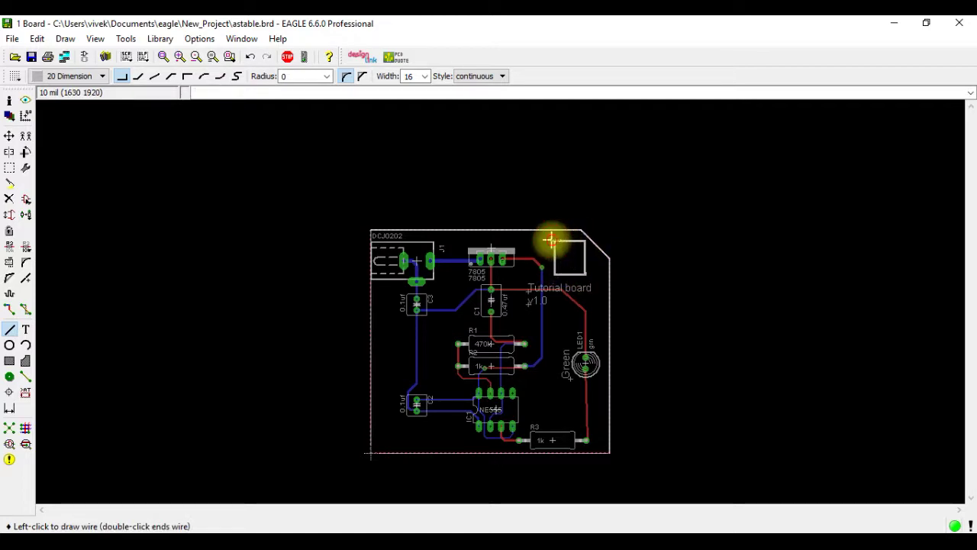
double_click(551, 241)
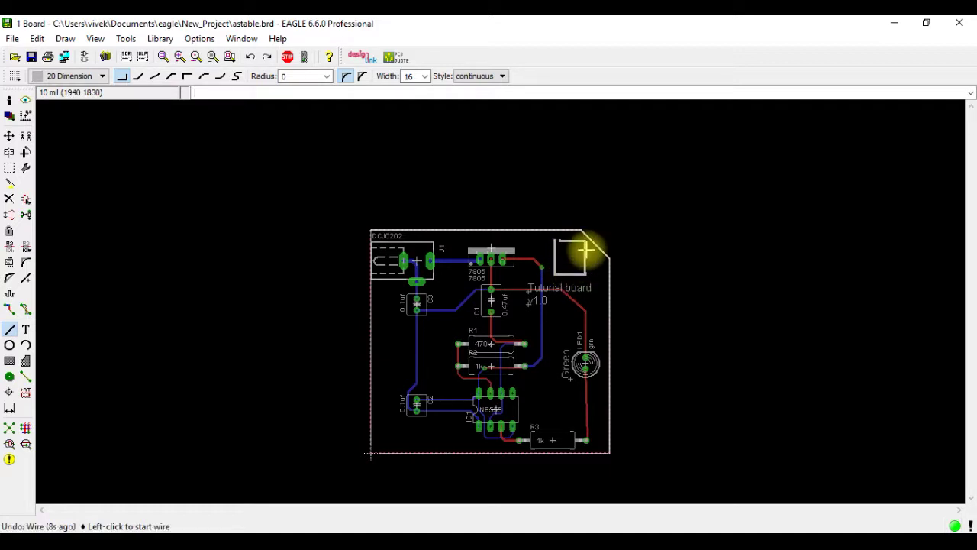
click(97, 80)
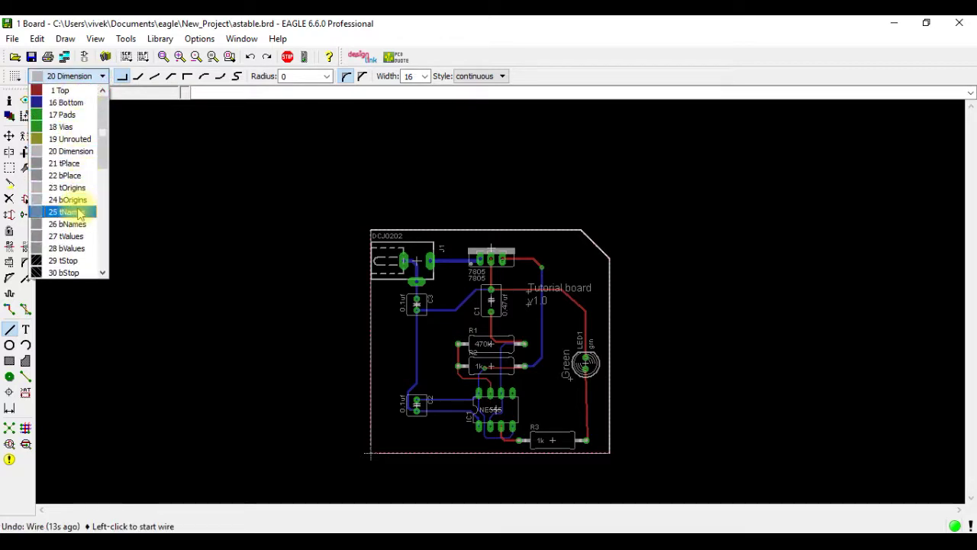
click(115, 322)
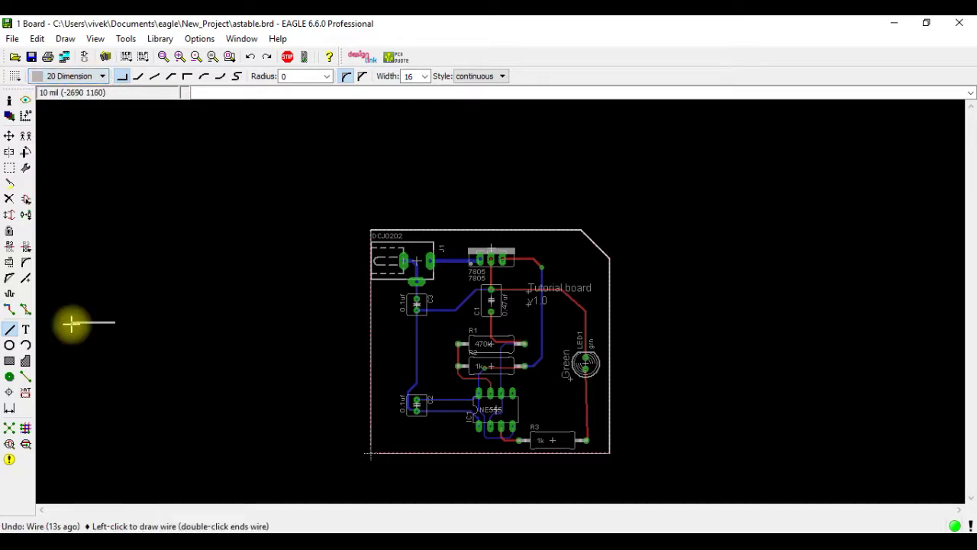
Create the text NerdyElectronics, trying it on the Top then Bottom layers.
click(27, 328)
text(NerdyElectronics)
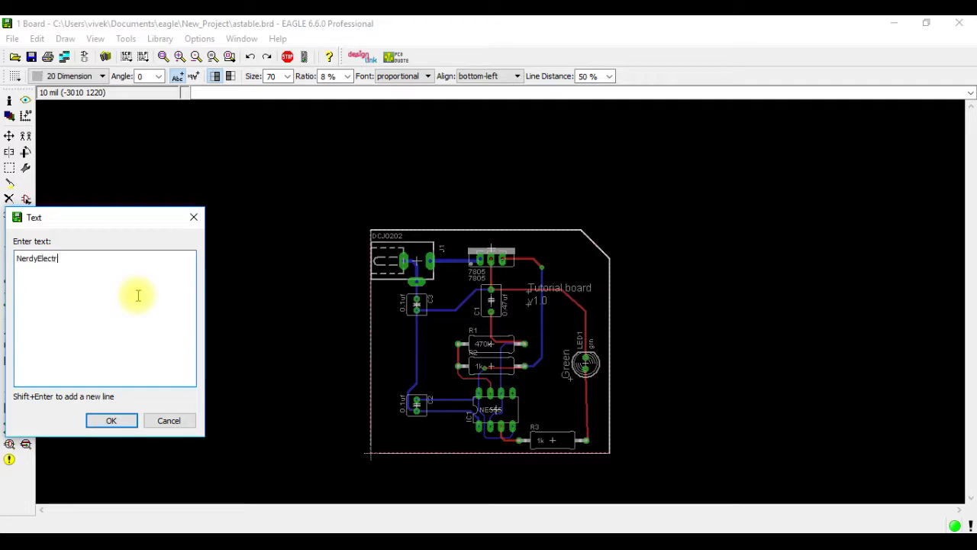
click(110, 419)
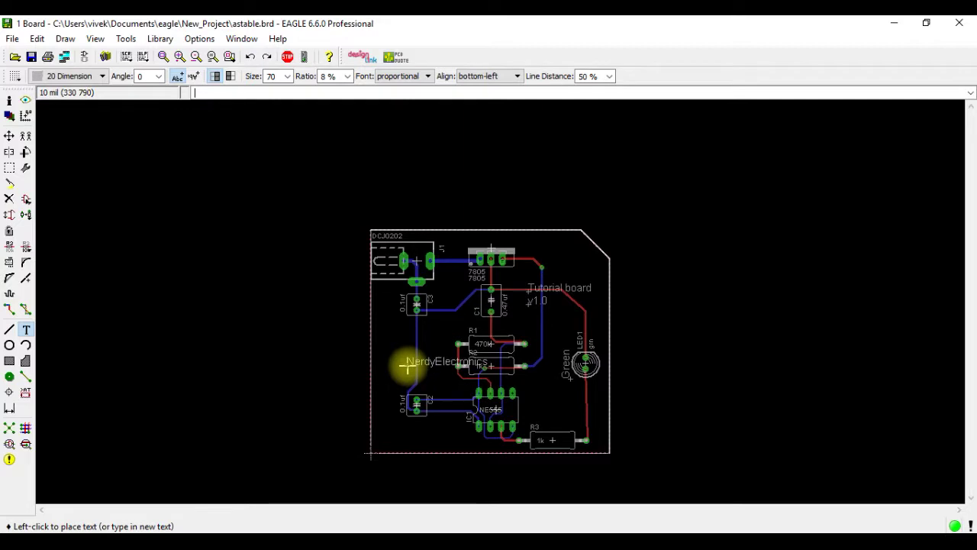
click(69, 76)
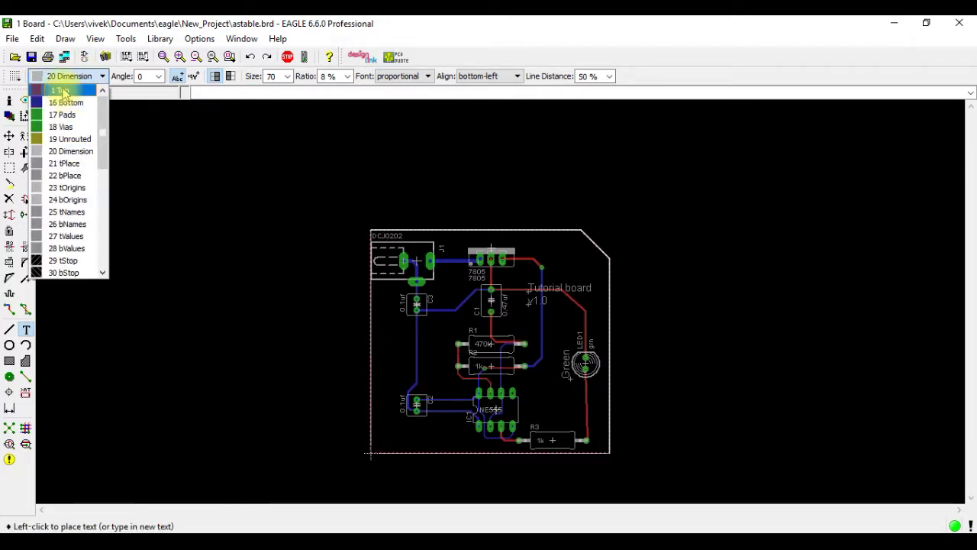
click(63, 91)
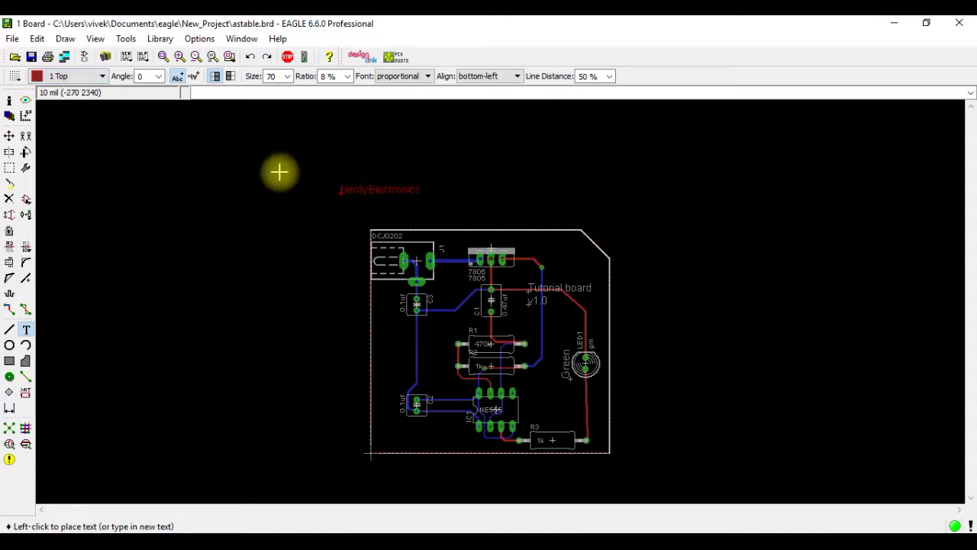
click(72, 76)
click(68, 103)
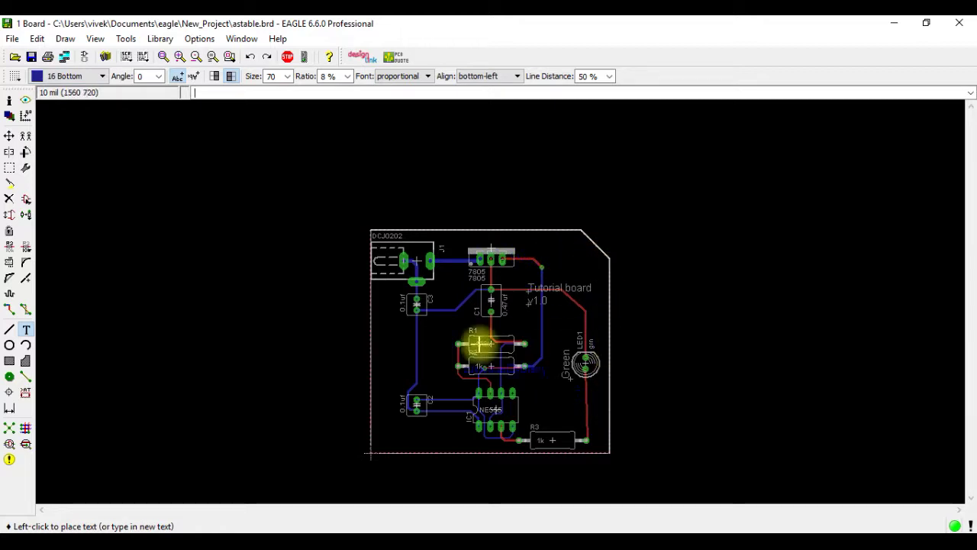
Put NerdyElectronics on layer 51 tDocu below the Tutorial board v1.0 label.
click(97, 76)
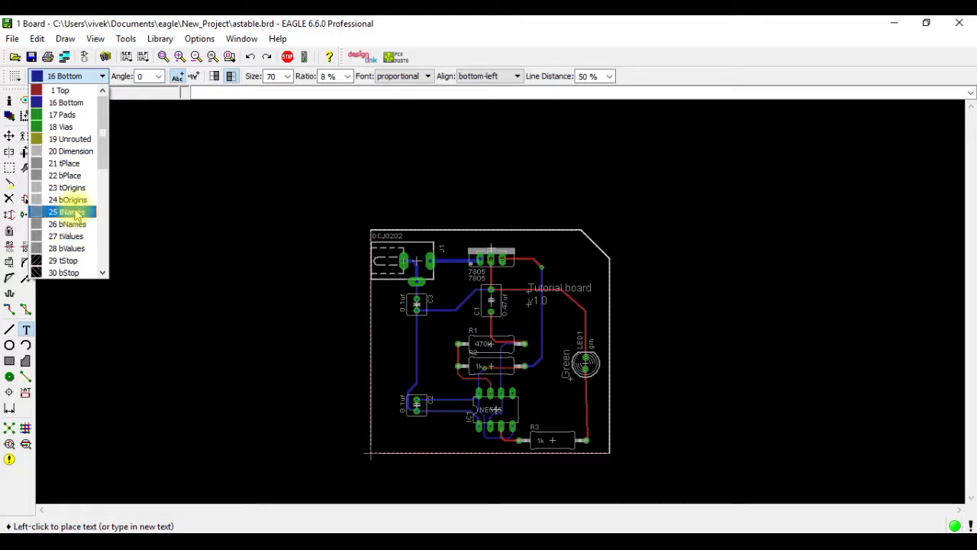
scroll(76, 229, down, 7)
scroll(75, 213, down, 3)
scroll(74, 202, down, 1)
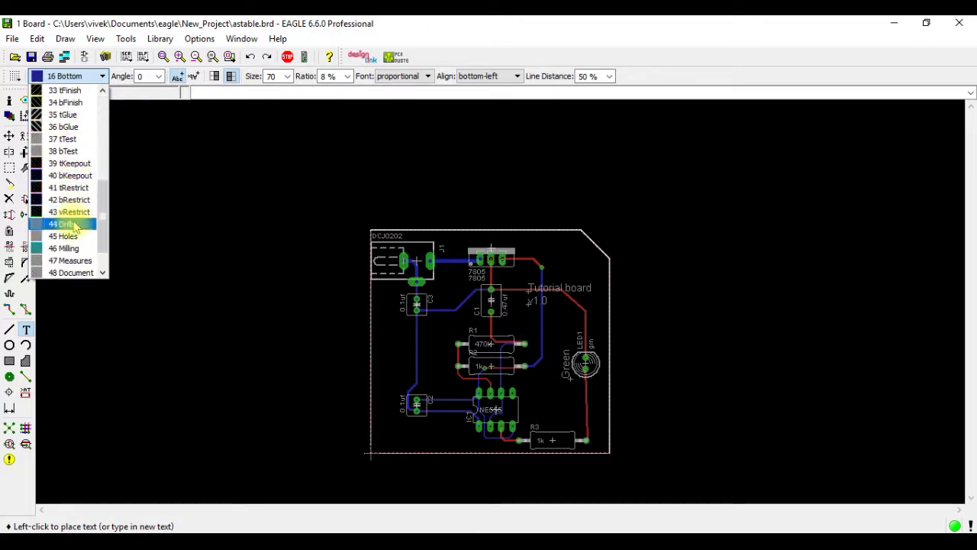
scroll(72, 221, down, 1)
click(69, 260)
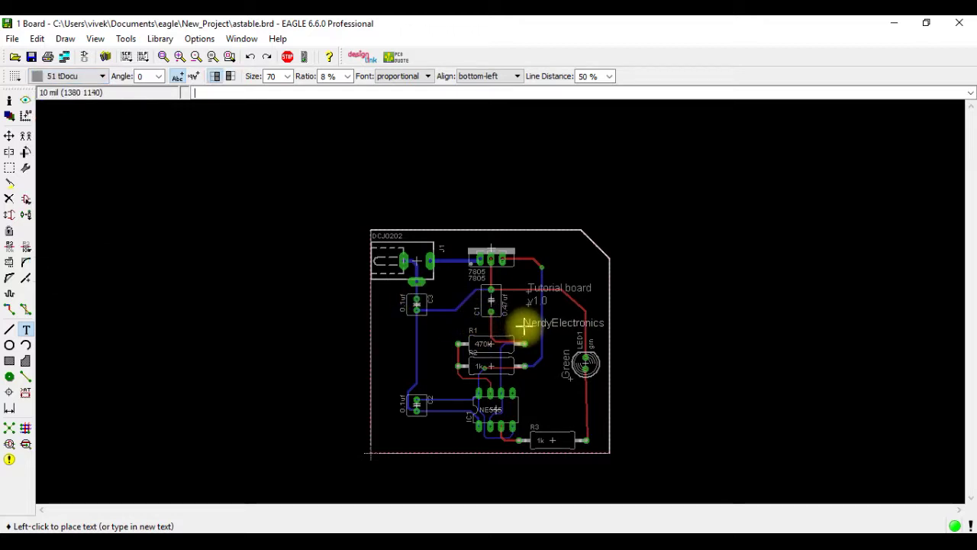
click(524, 324)
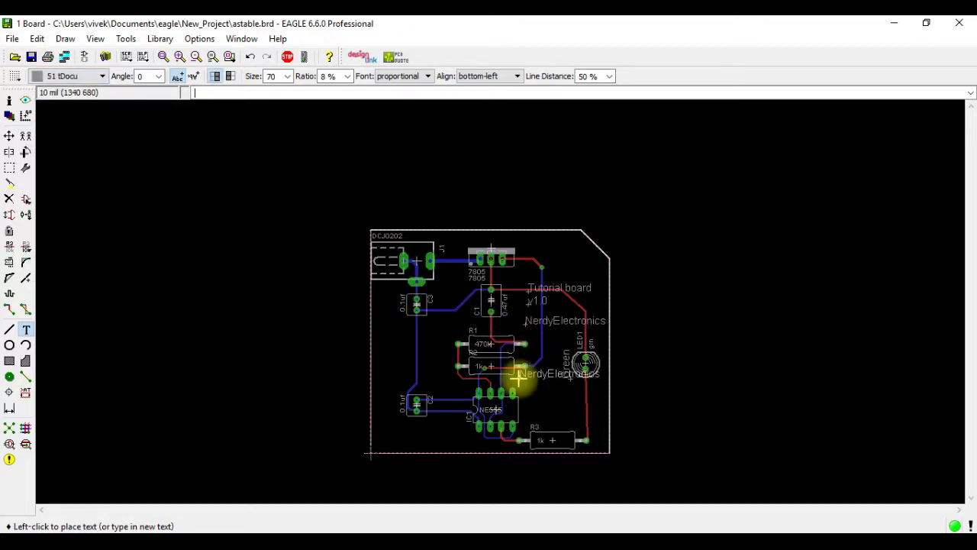